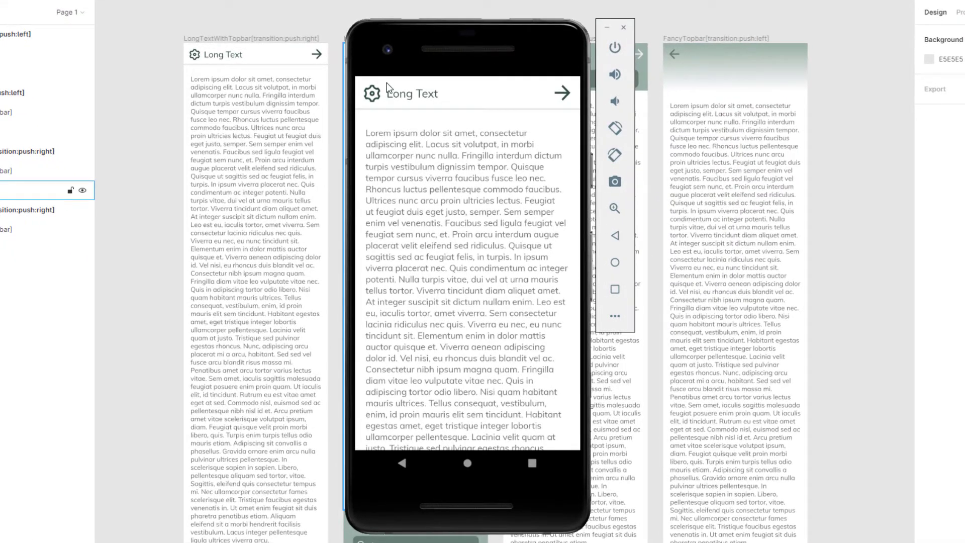
Step: Drag the Long Text body upward in the emulator so the text scrolls under the fixed header
drag(448, 304, 452, 125)
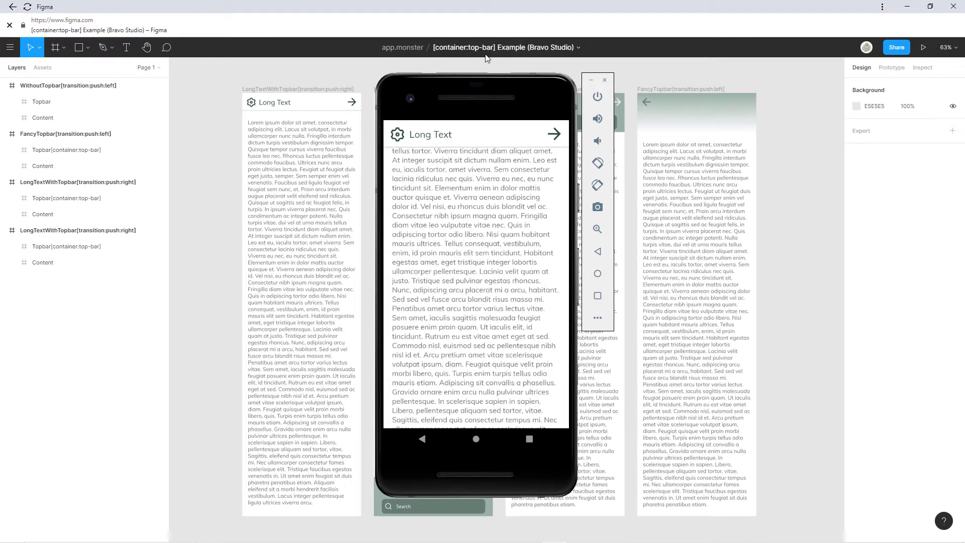
drag(487, 89, 0, 108)
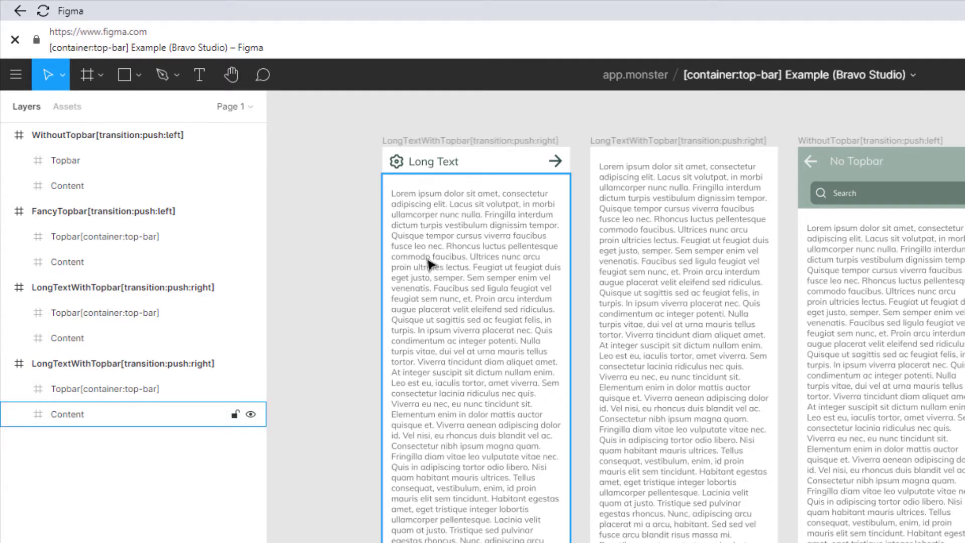
Step: Select the Long Text screen's 375×56 Topbar[container:top-bar] layer and zoom in on it
click(98, 388)
scroll(452, 171, up, 5)
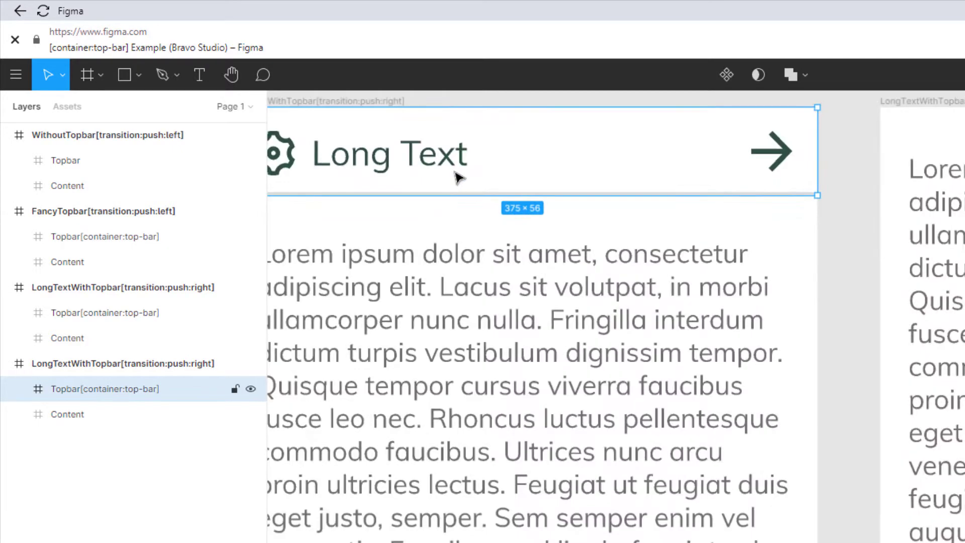
drag(459, 177, 567, 306)
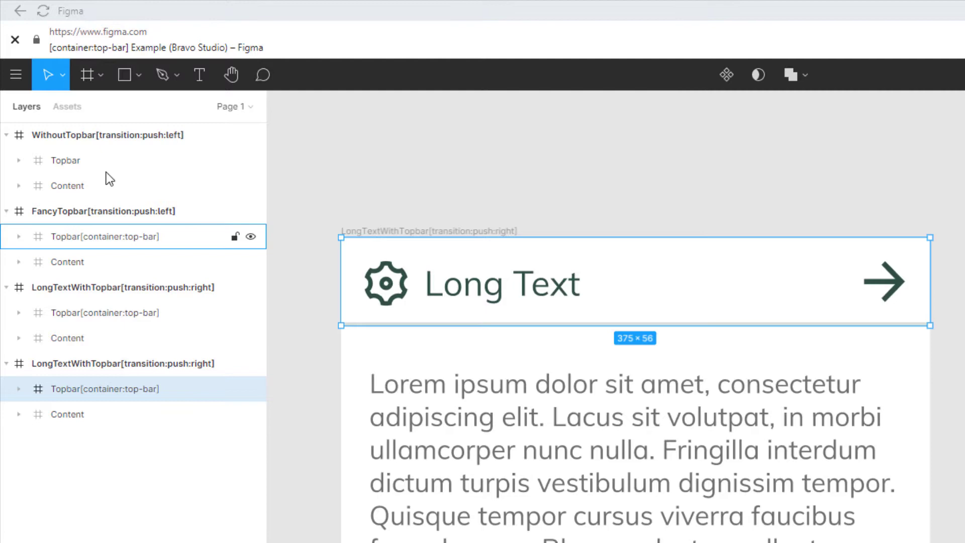
click(93, 75)
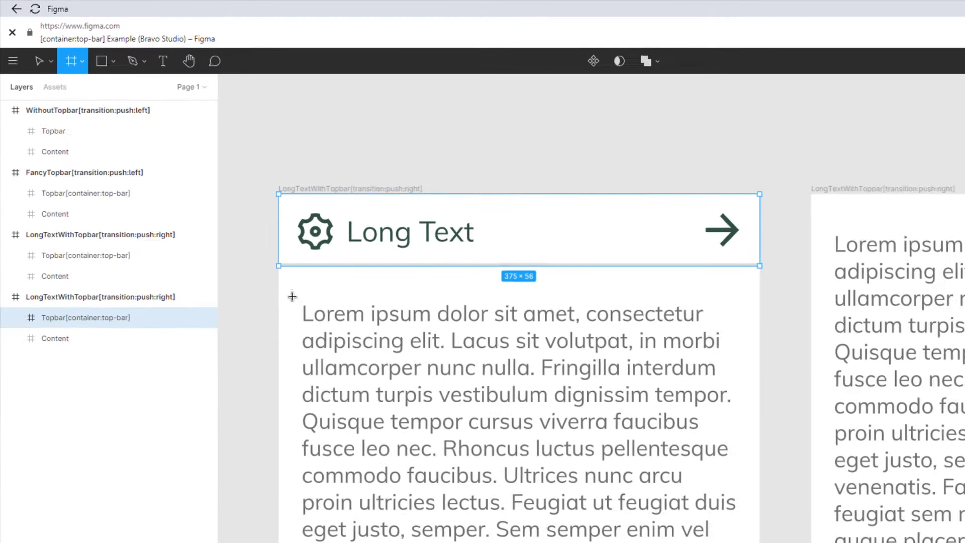
drag(358, 360, 388, 381)
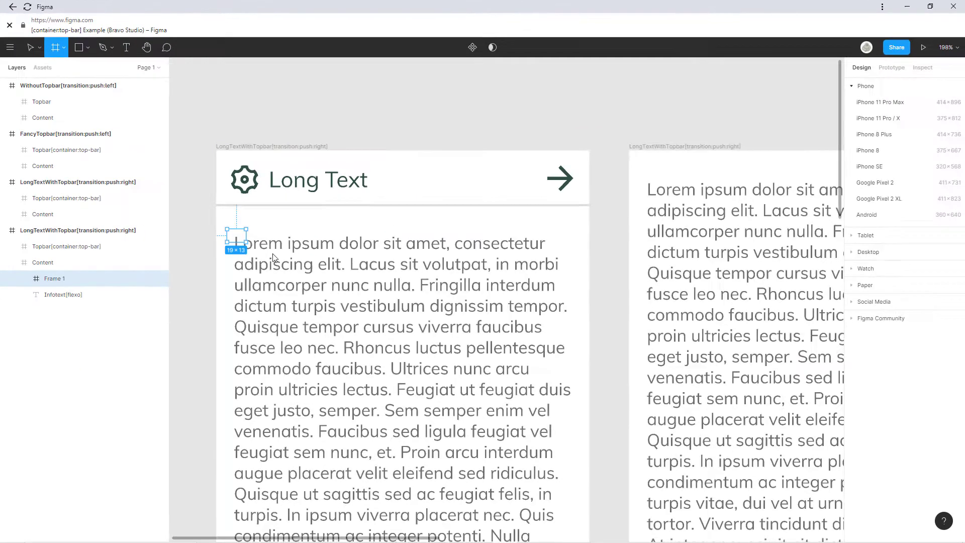
mouse_move(274, 258)
mouse_down()
mouse_move(558, 287)
mouse_move(558, 315)
mouse_move(555, 308)
mouse_up()
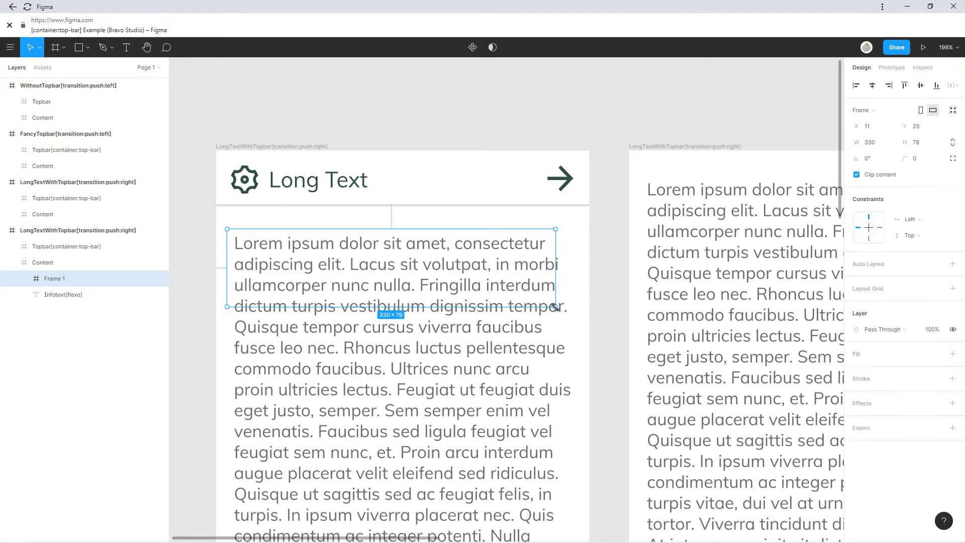
double_click(61, 279)
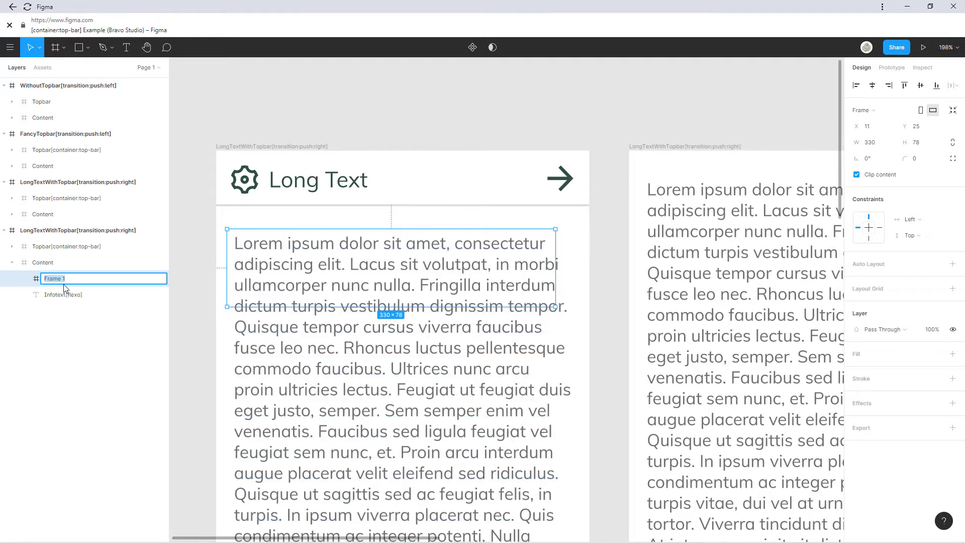
click(56, 326)
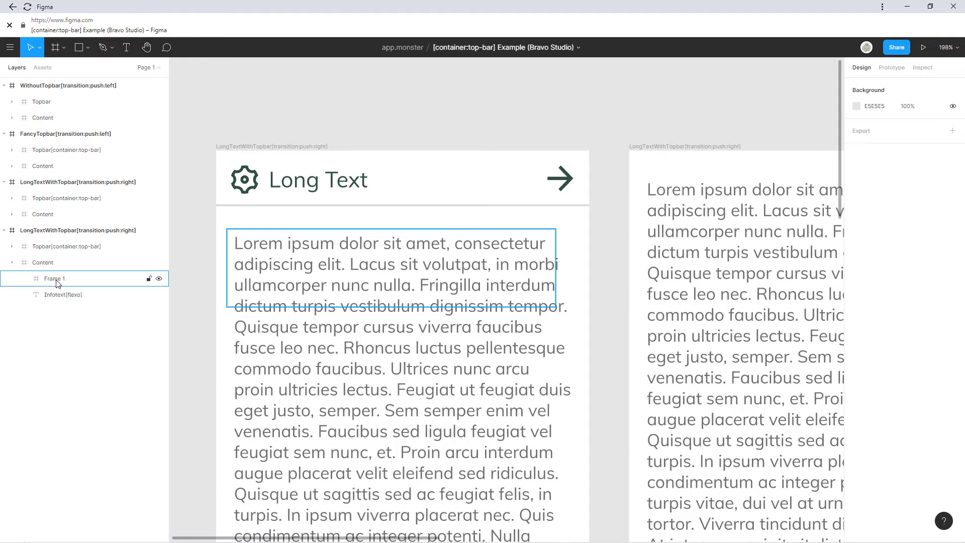
click(57, 280)
key(Delete)
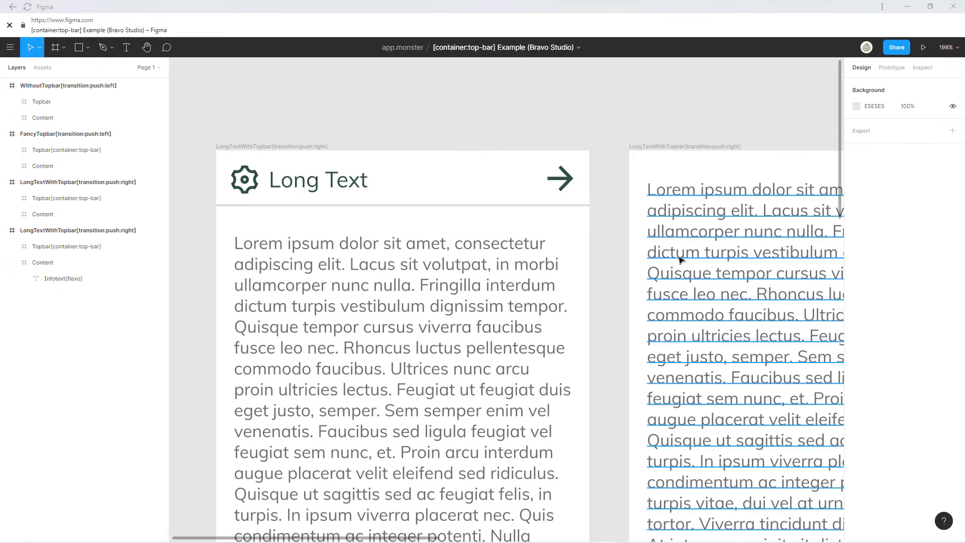
Step: Zoom the Figma canvas out to show all four screens and clear the selection
scroll(681, 253, down, 5)
scroll(503, 201, right, 5)
drag(450, 168, 523, 147)
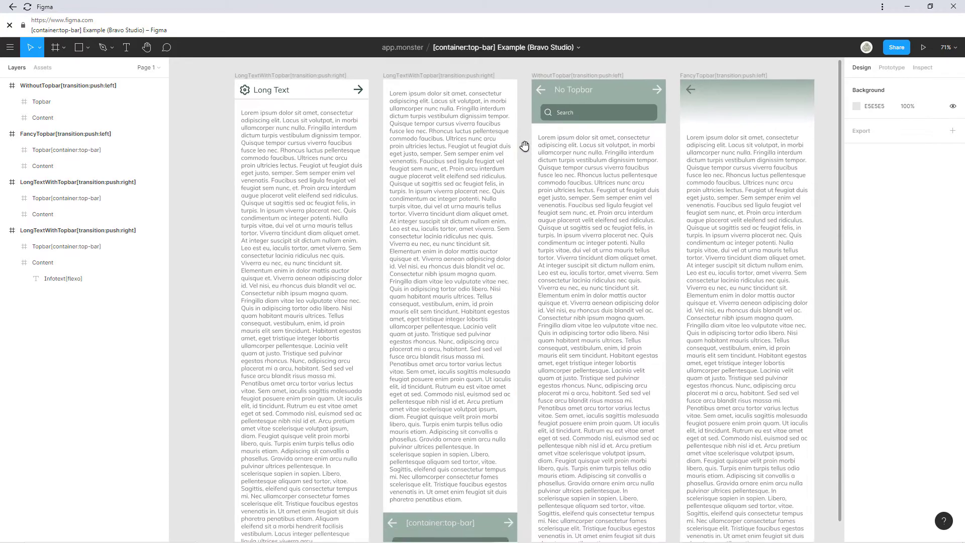
scroll(523, 146, down, 1)
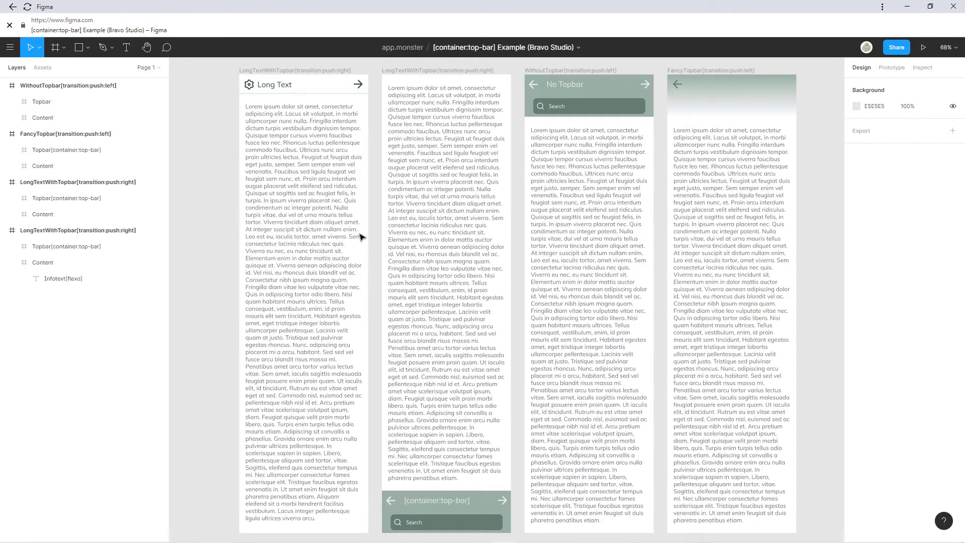
key(Escape)
Step: Bring the phone preview back over the canvas and scroll the Long Text screen under its fixed header
drag(0, 109, 476, 92)
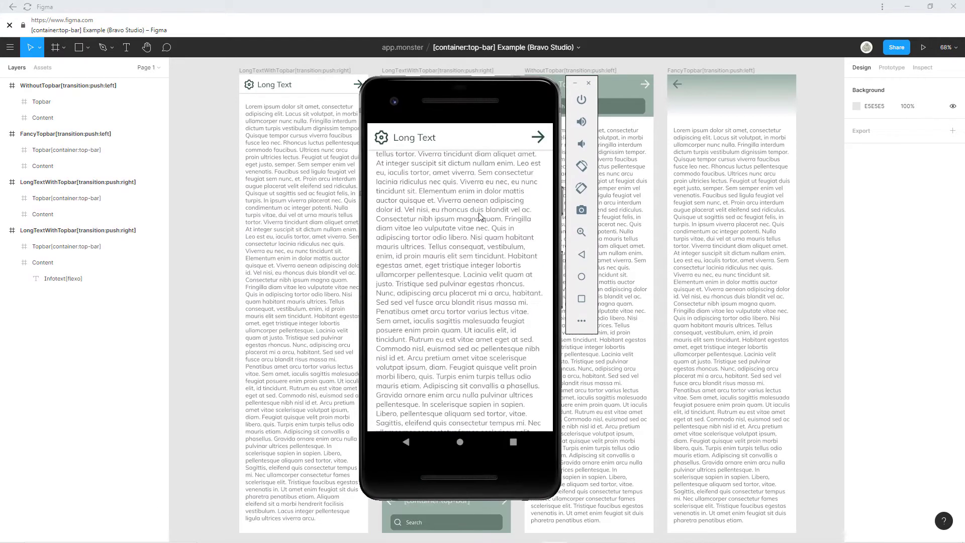
drag(478, 213, 467, 159)
scroll(469, 214, up, 5)
drag(455, 96, 538, 96)
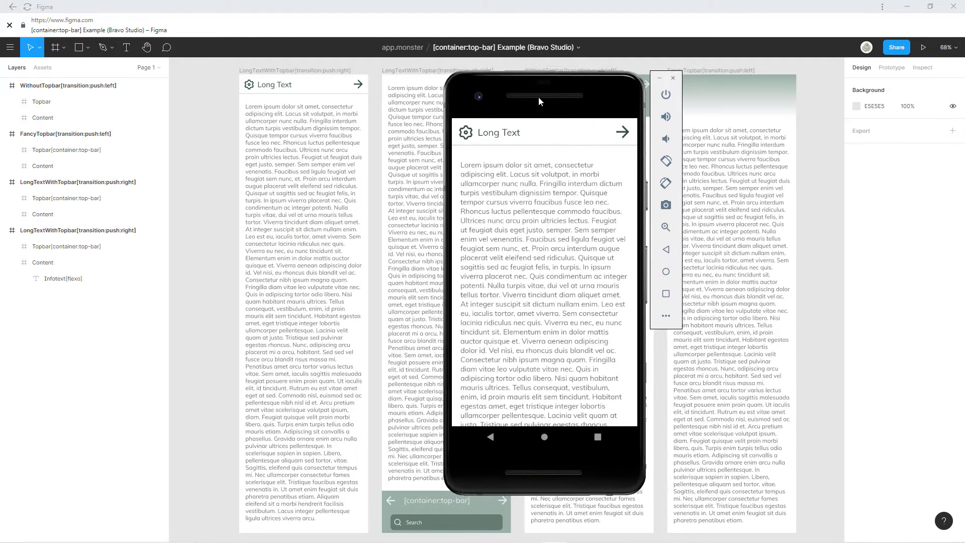
scroll(573, 211, down, 3)
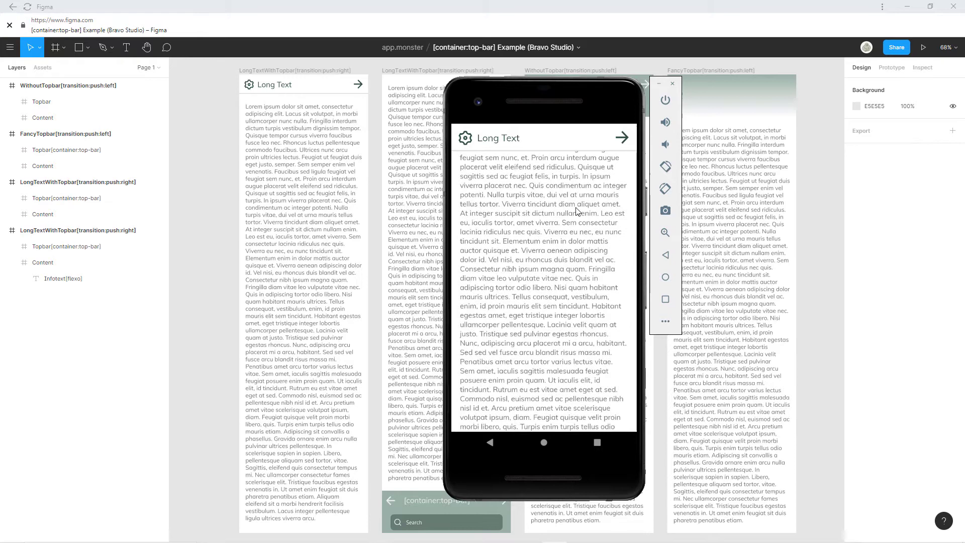
scroll(574, 212, down, 2)
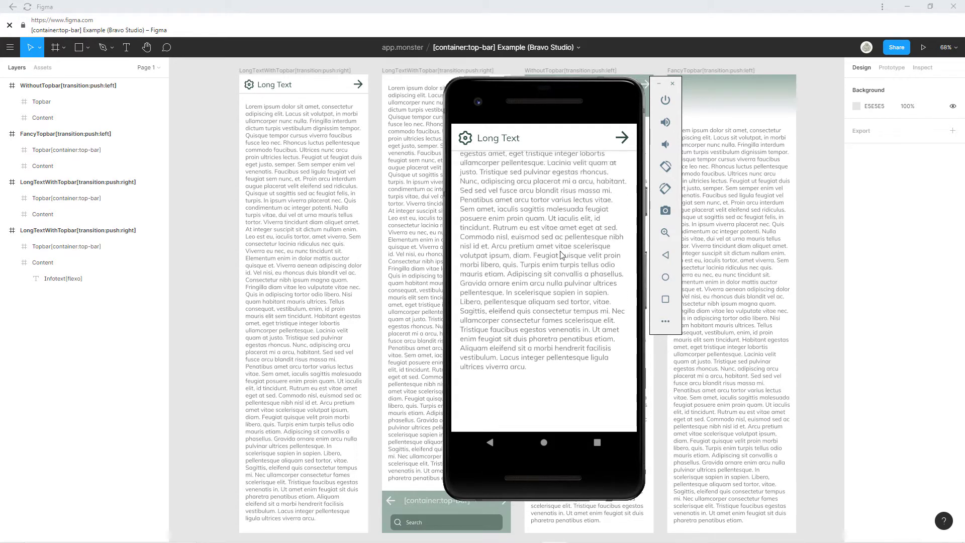
scroll(564, 282, up, 3)
scroll(561, 364, up, 2)
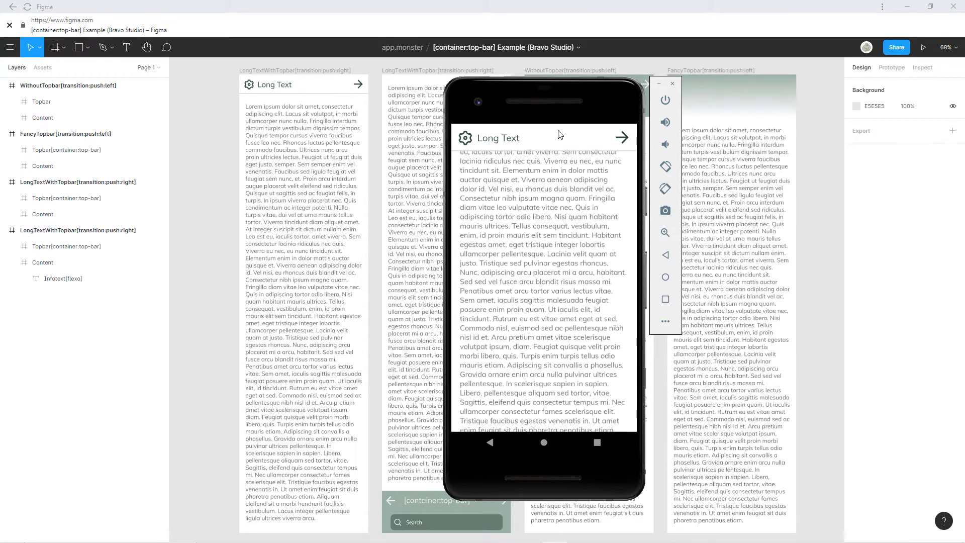
scroll(555, 295, up, 2)
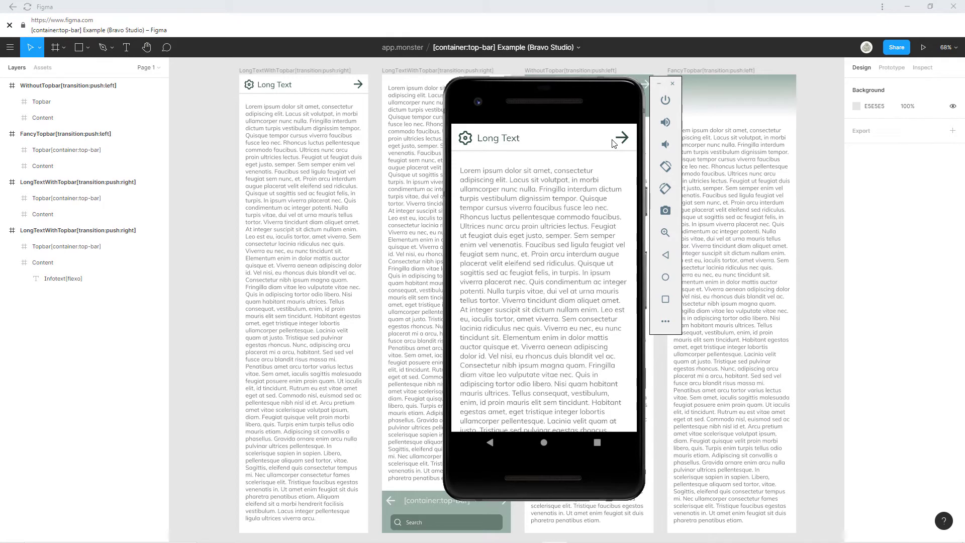
drag(551, 97, 670, 93)
Step: Compare the Topbar and Content frames of the second, No Topbar and FancyTopbar screens
click(425, 498)
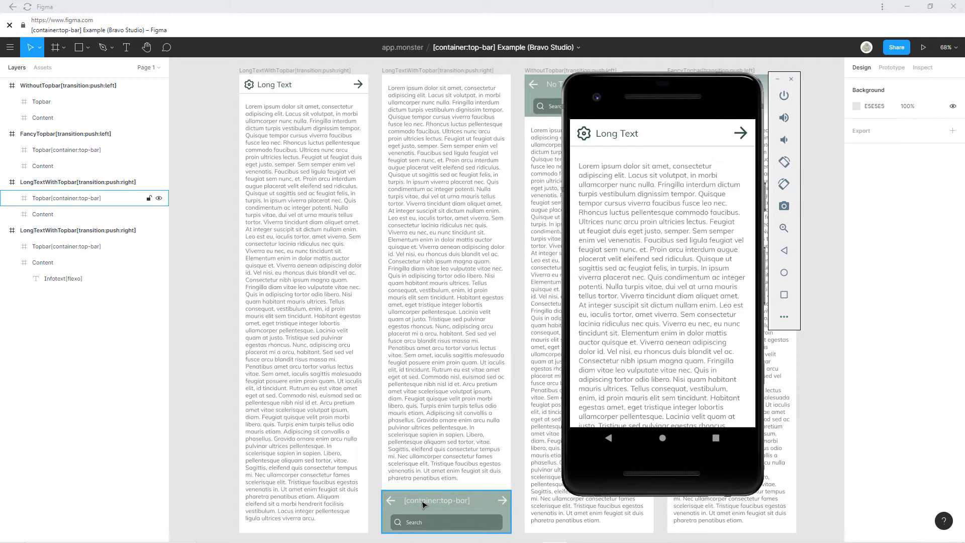
click(424, 357)
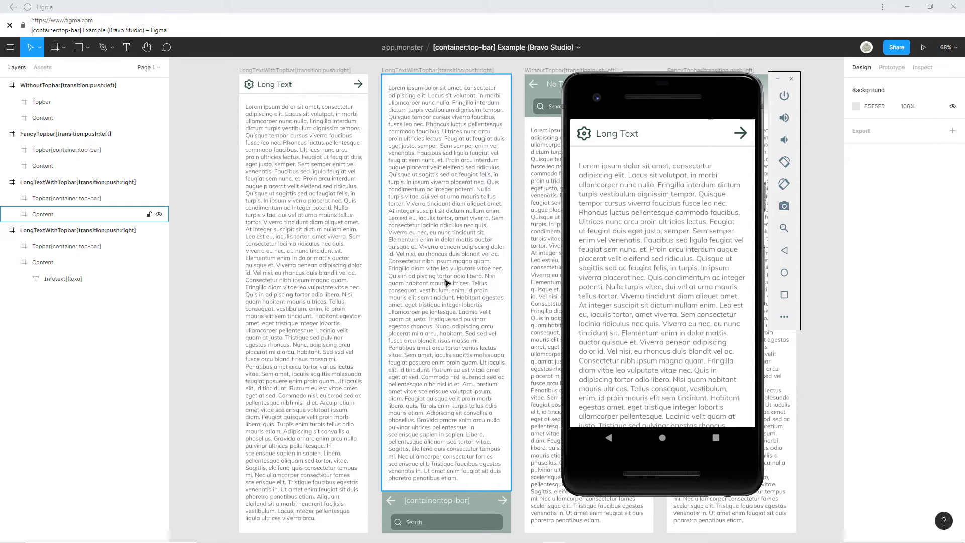
click(543, 397)
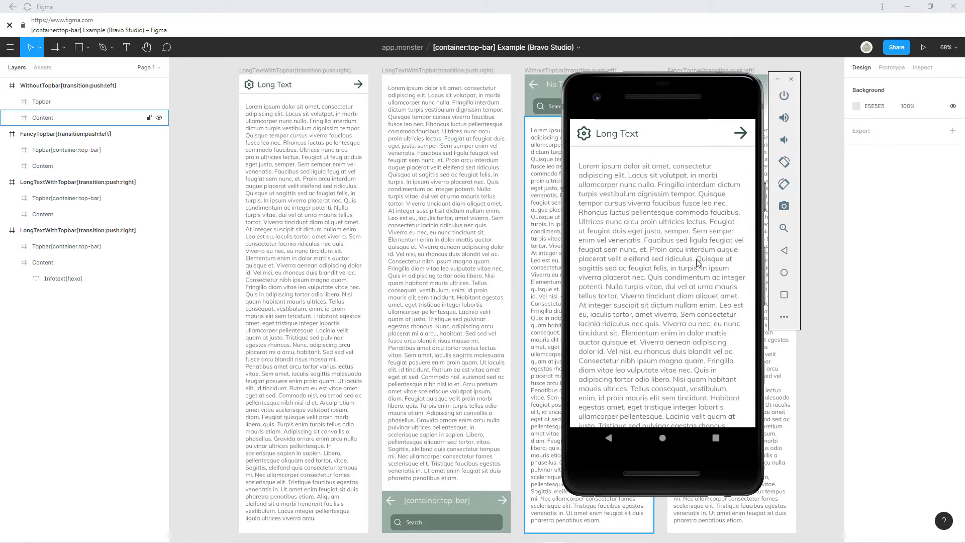
click(741, 133)
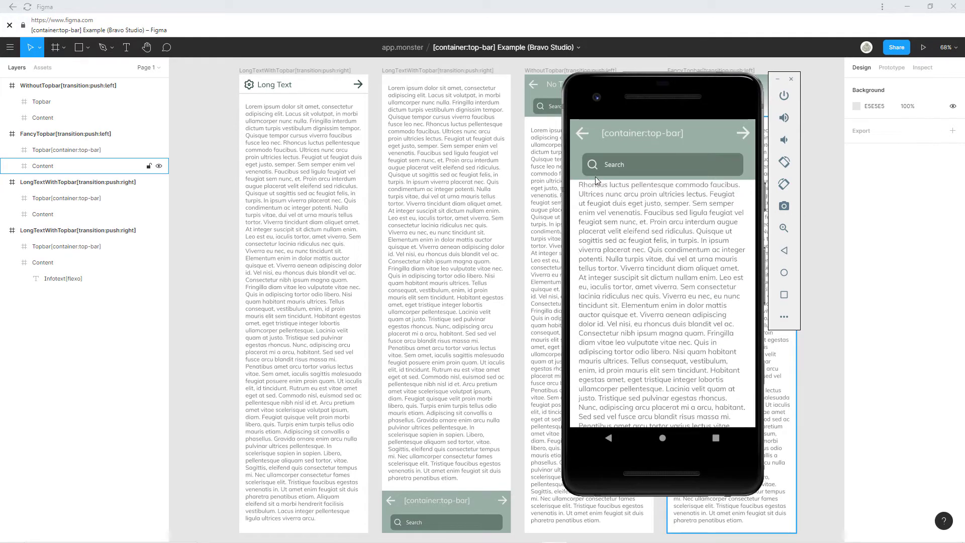
click(387, 88)
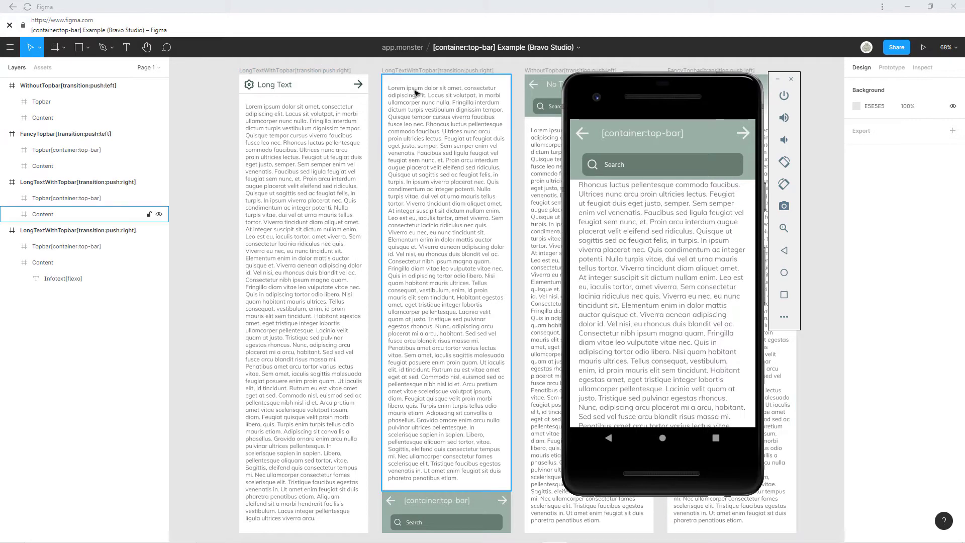
mouse_move(662, 303)
mouse_down()
mouse_move(662, 260)
mouse_move(663, 304)
mouse_up()
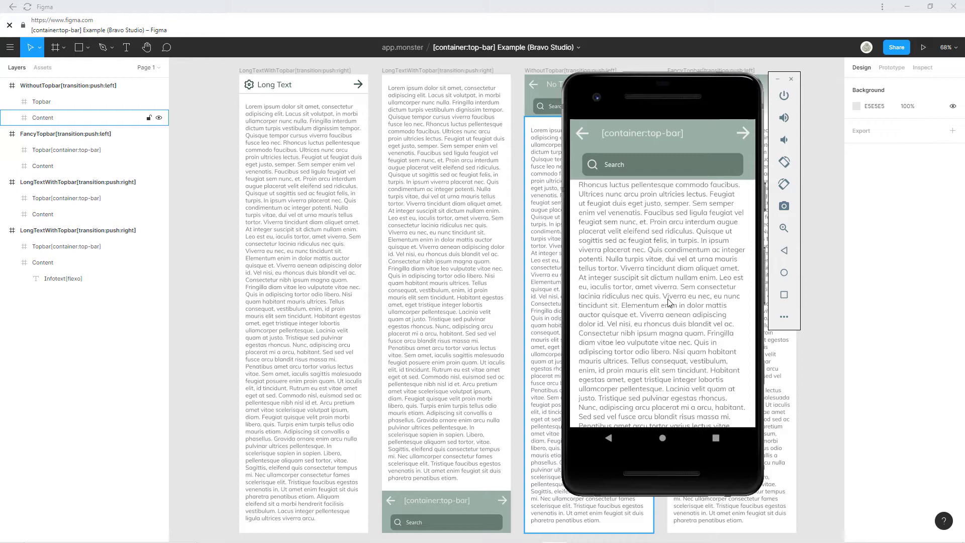
click(771, 148)
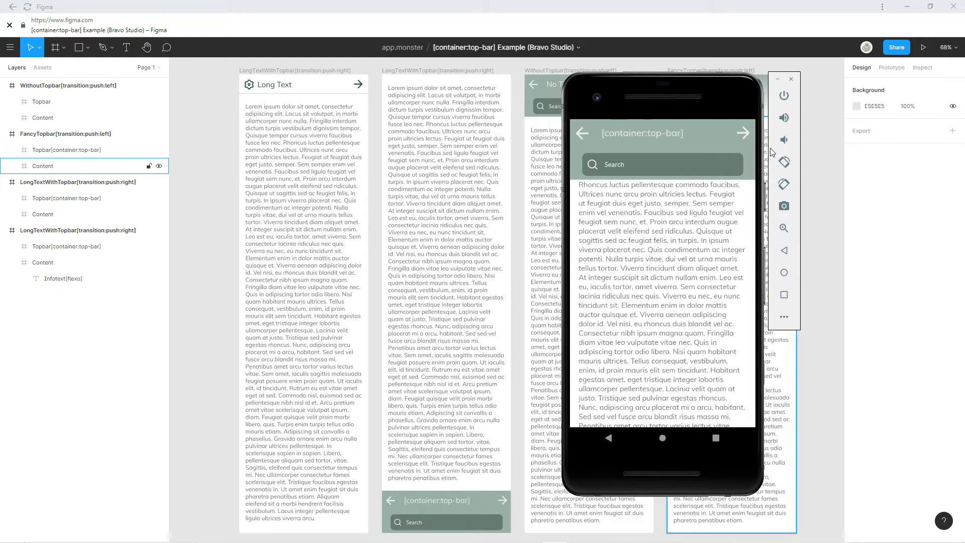
Step: Move the phone preview to the left and step it forward through the screens
click(750, 133)
drag(722, 100, 326, 99)
click(526, 92)
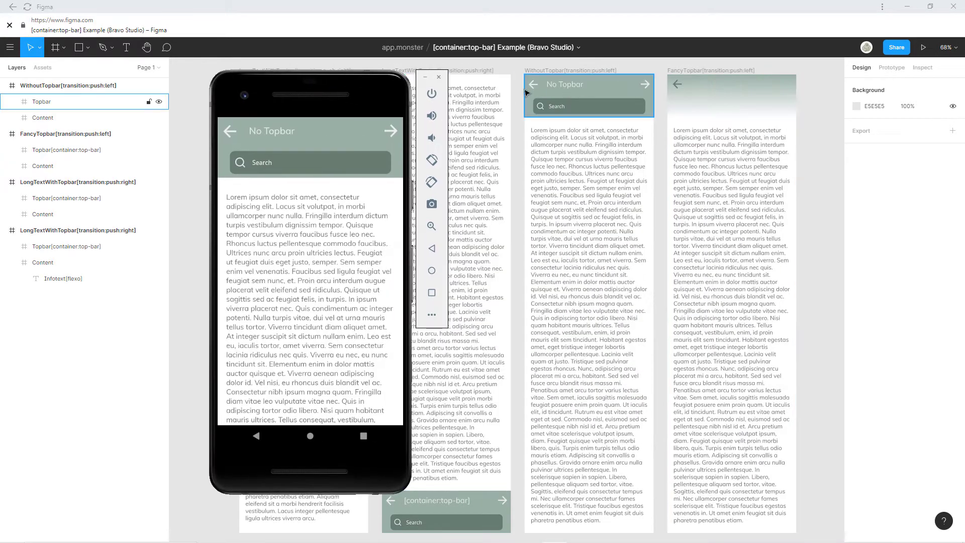
click(551, 132)
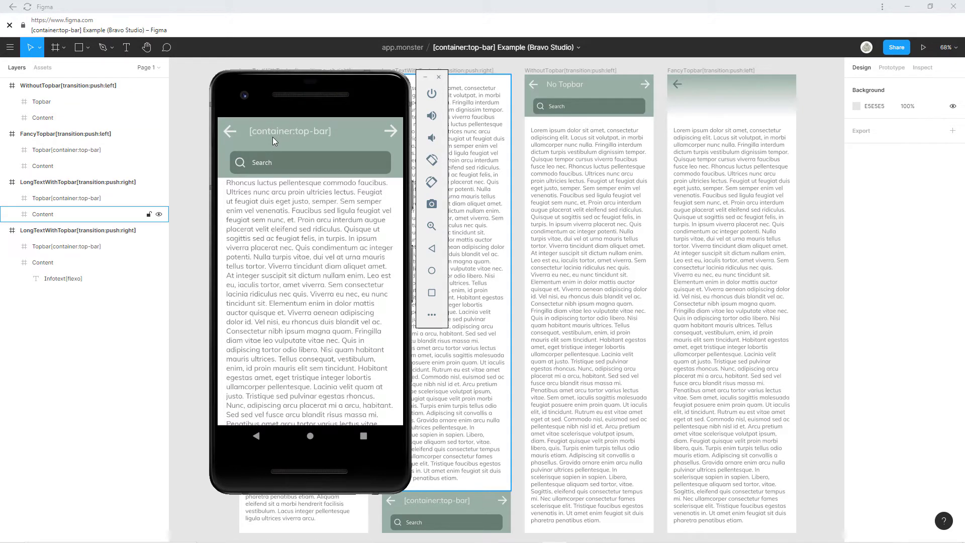
Step: Try the search field and scroll the long text, then advance the preview to No Topbar
click(265, 162)
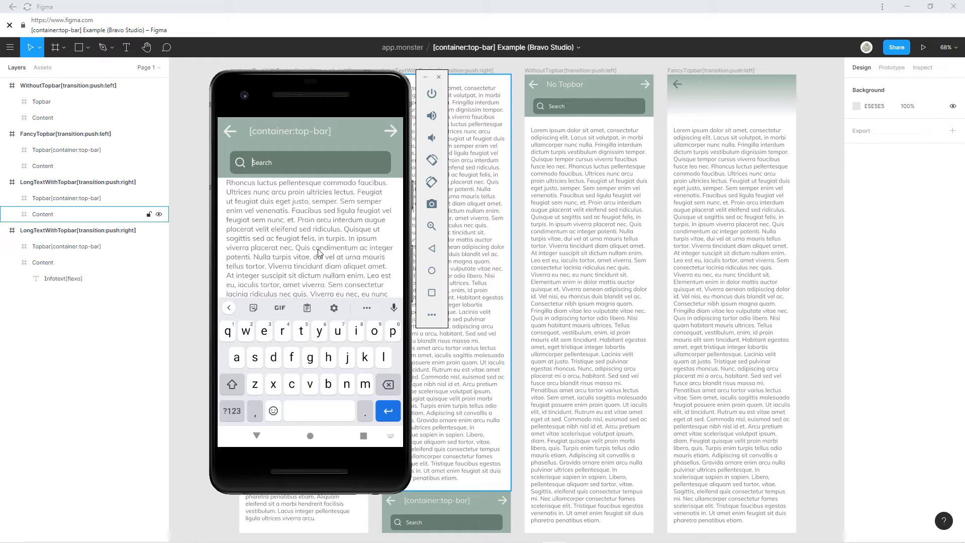
click(256, 435)
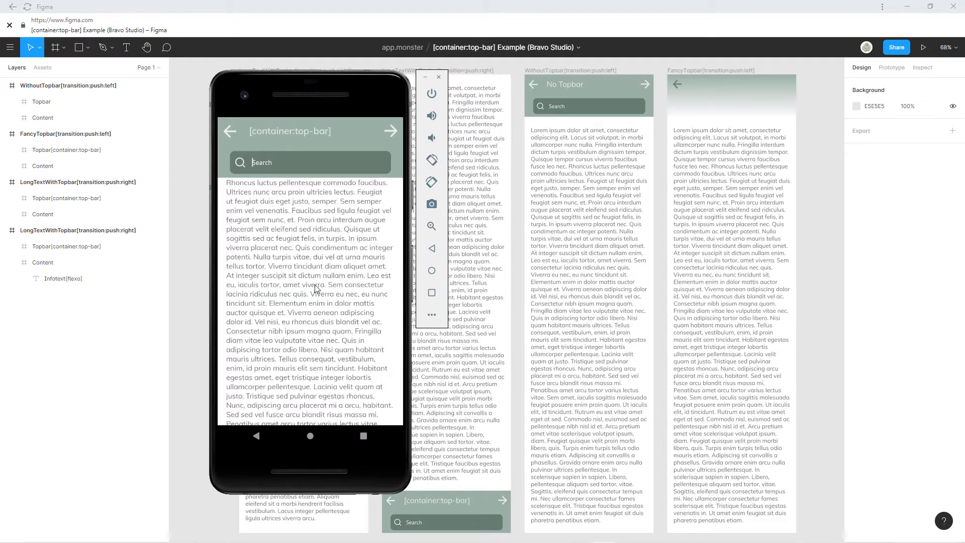
scroll(314, 283, down, 5)
scroll(310, 211, up, 3)
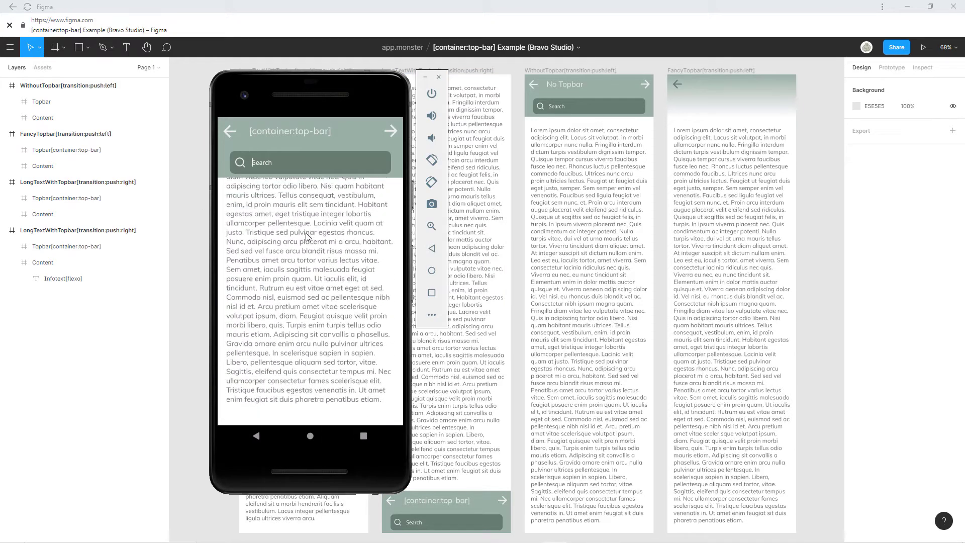
scroll(310, 219, down, 1)
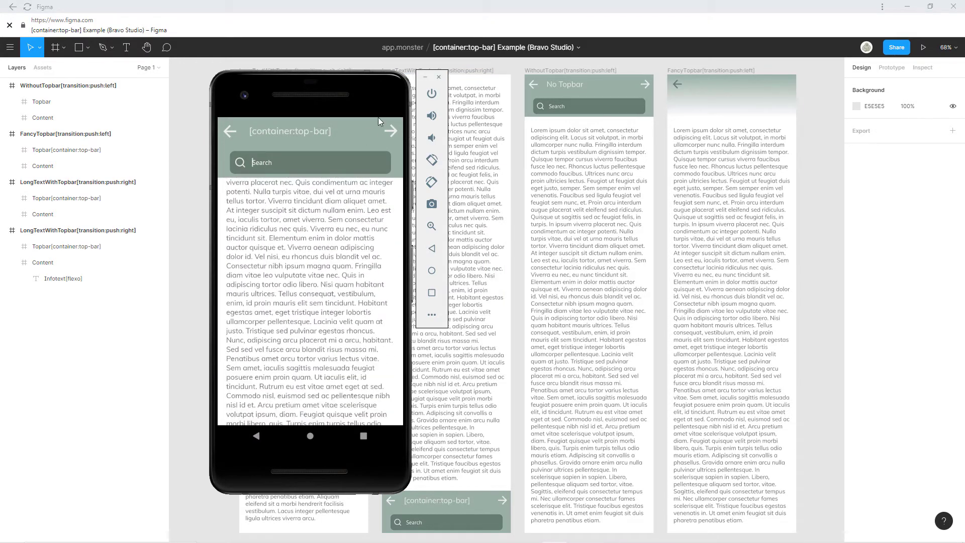
click(393, 129)
drag(343, 91, 406, 89)
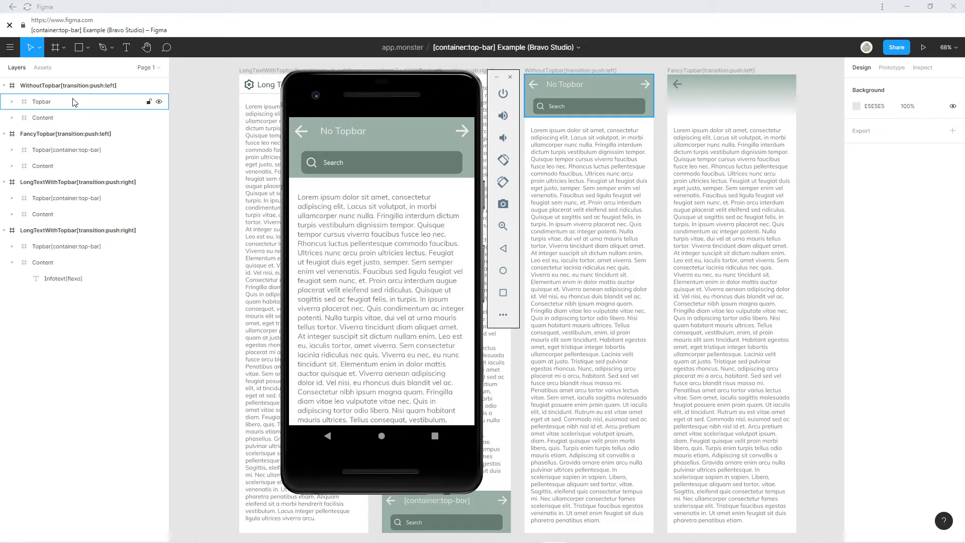
drag(423, 355, 420, 149)
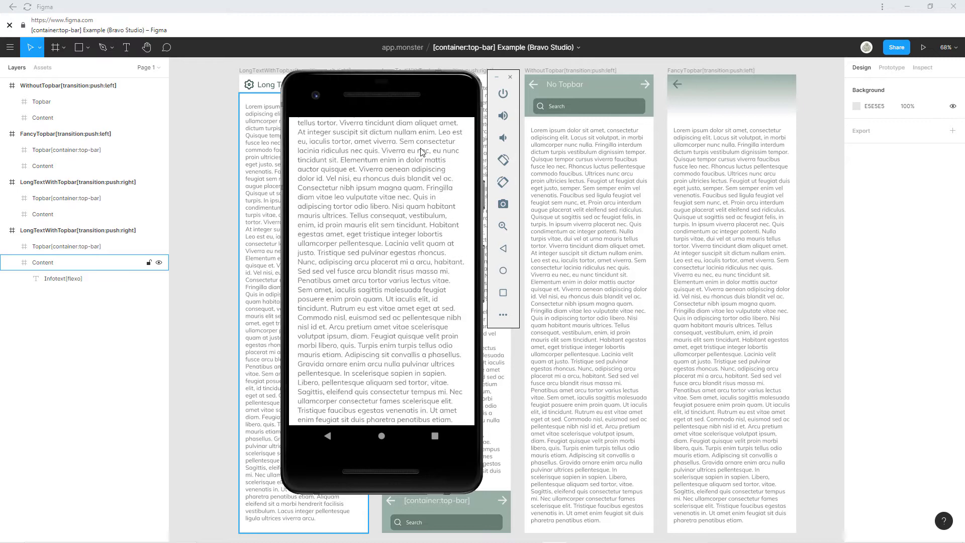
drag(420, 241, 420, 155)
drag(415, 195, 395, 309)
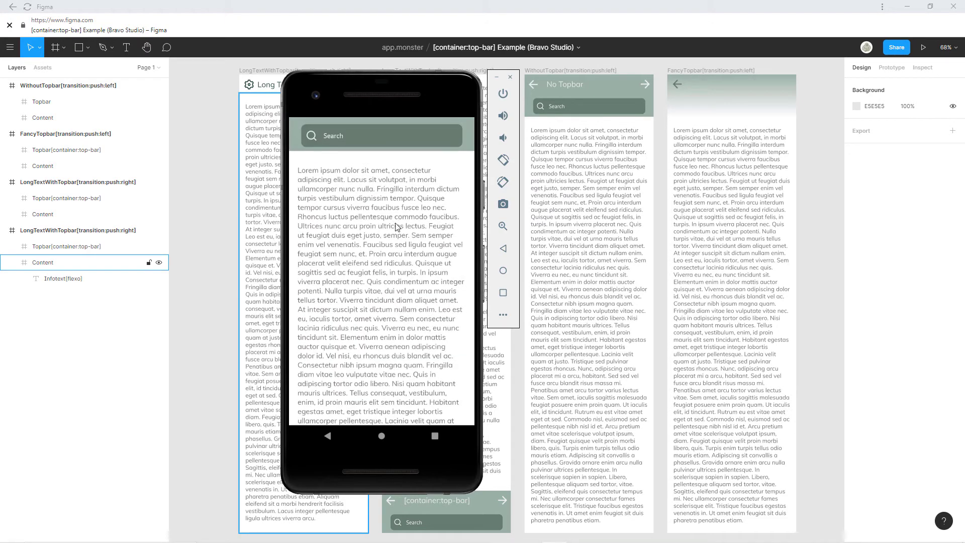
drag(394, 222, 391, 256)
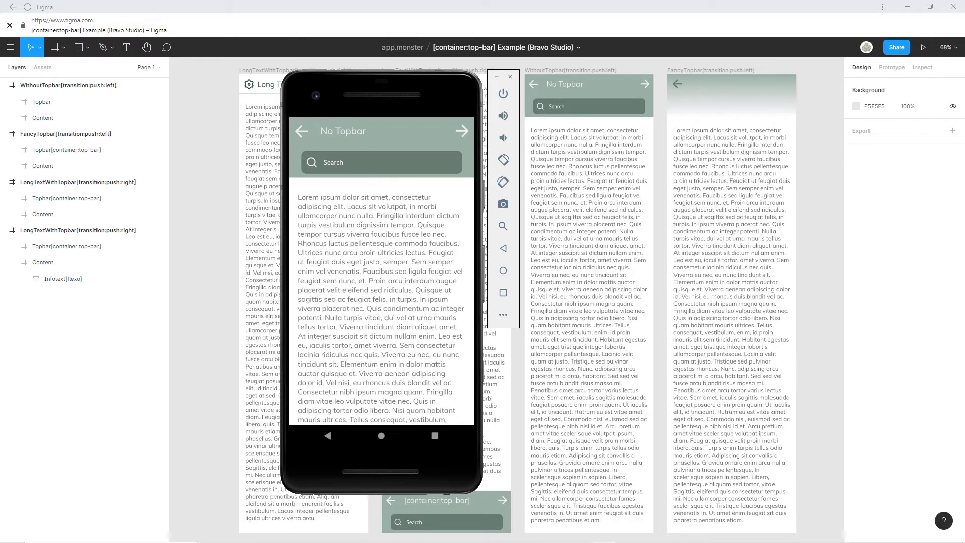
Step: Advance the preview to the gradient-header screen and scroll through it
click(467, 130)
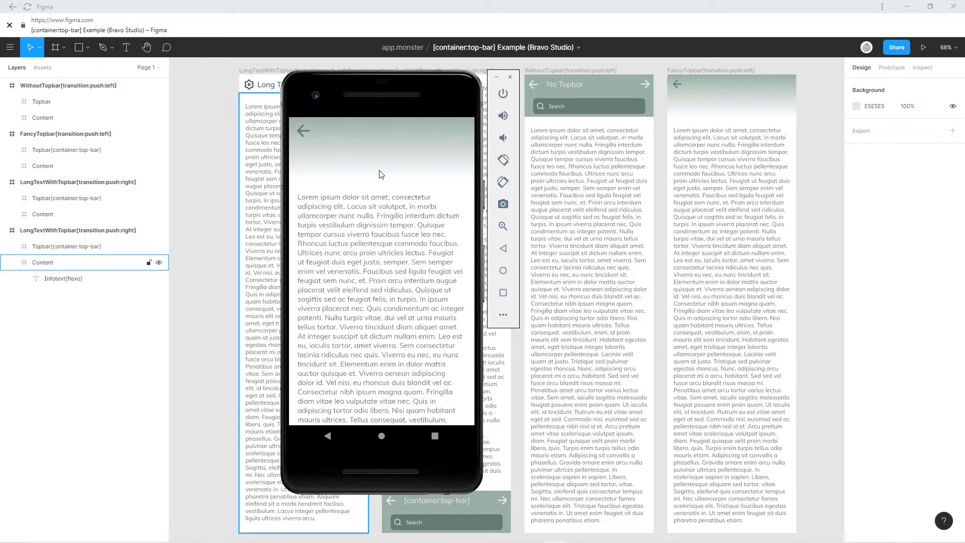
drag(388, 322, 384, 390)
scroll(385, 392, up, 3)
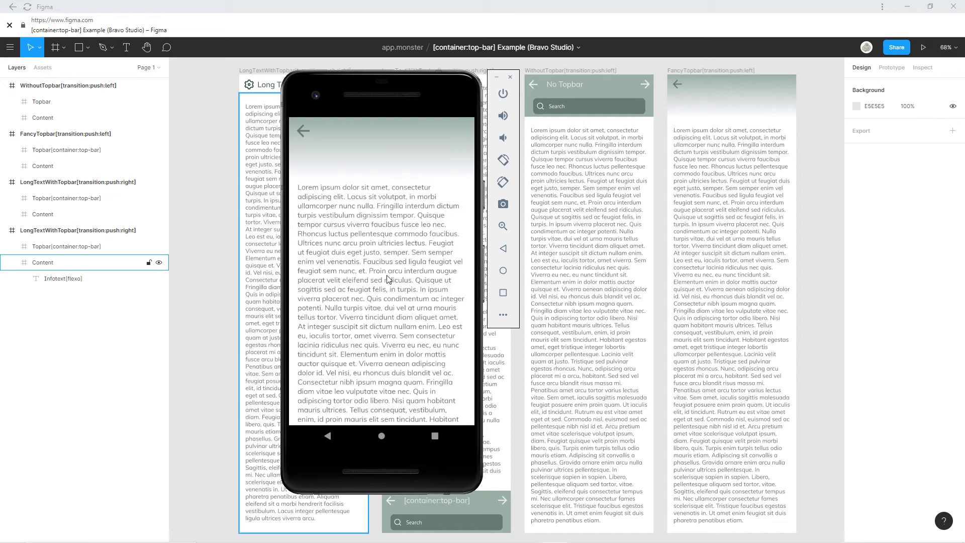
Step: In Figma, inspect the FancyTopbar 375×123 Topbar frame's Linear gradient fill starting at 9AB0A6
click(722, 92)
click(720, 96)
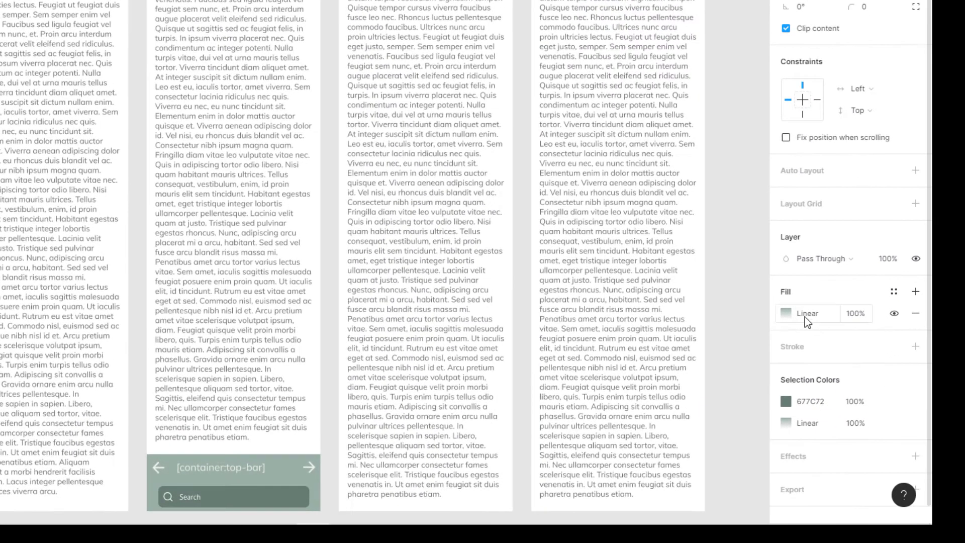
click(872, 388)
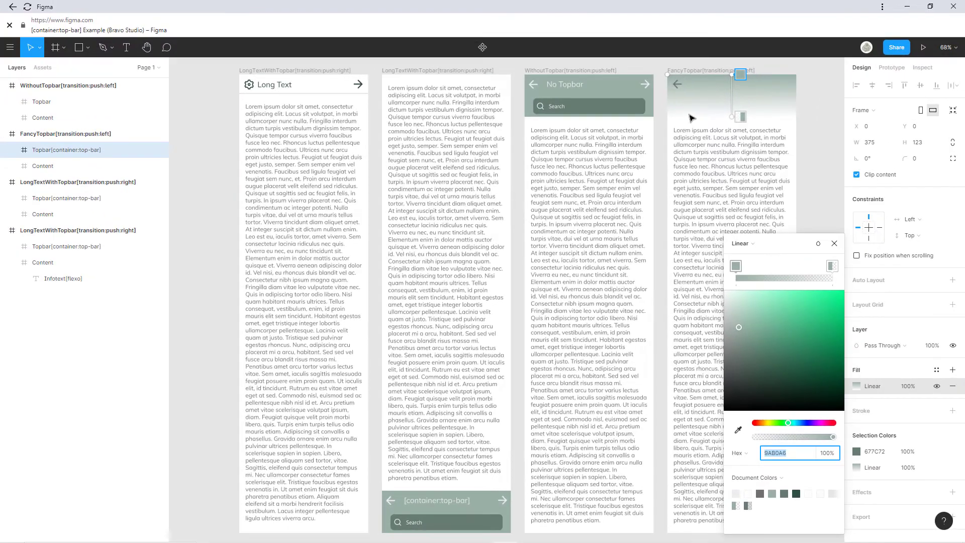
click(834, 244)
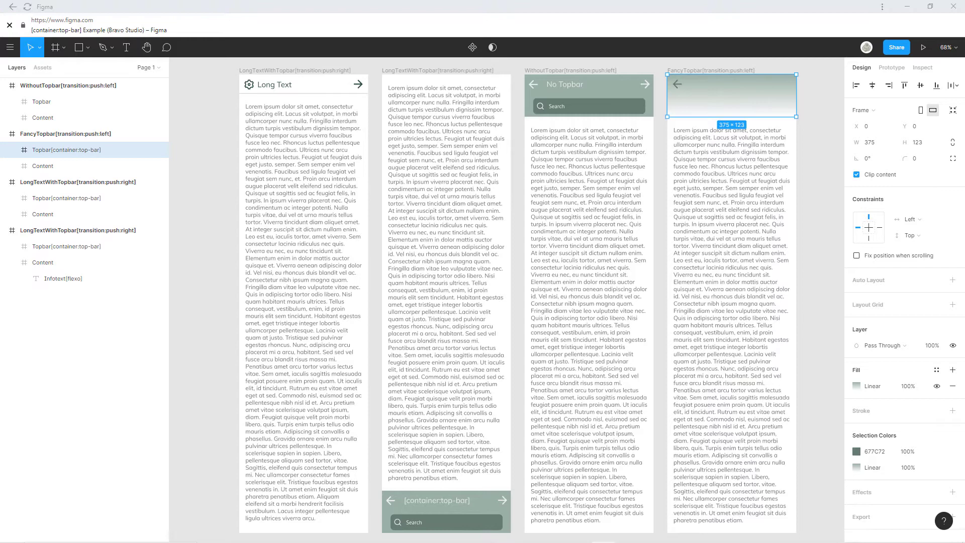
drag(0, 104, 523, 107)
drag(435, 109, 554, 92)
scroll(494, 171, down, 4)
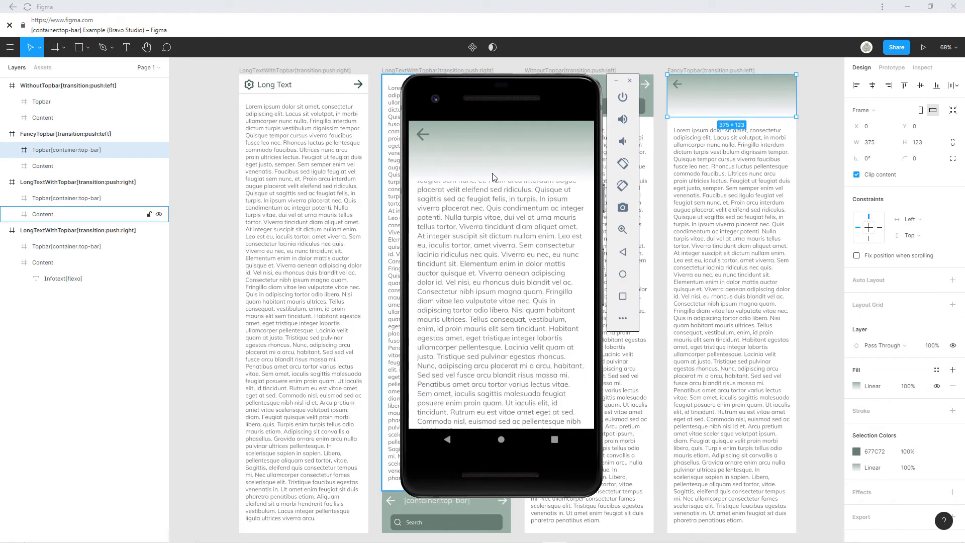
scroll(498, 277, down, 1)
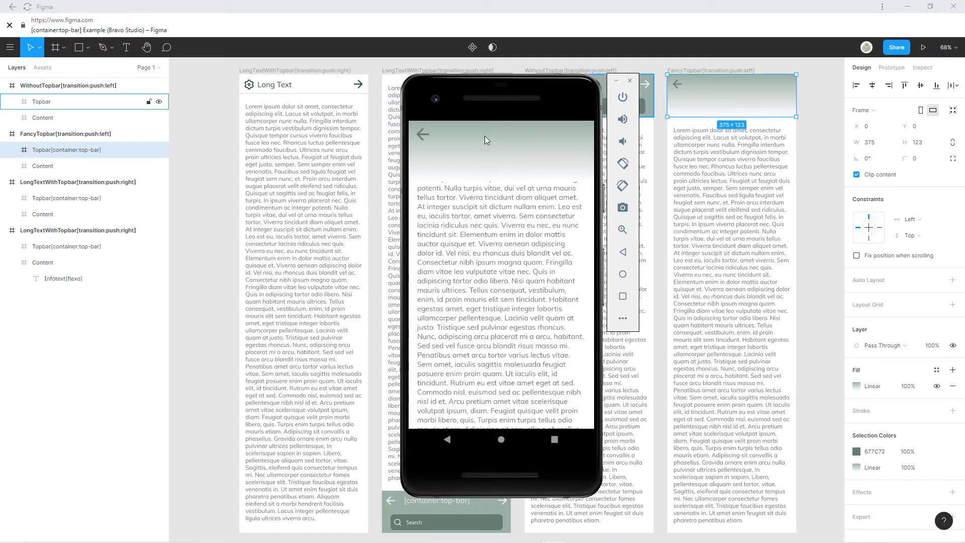
scroll(520, 201, down, 1)
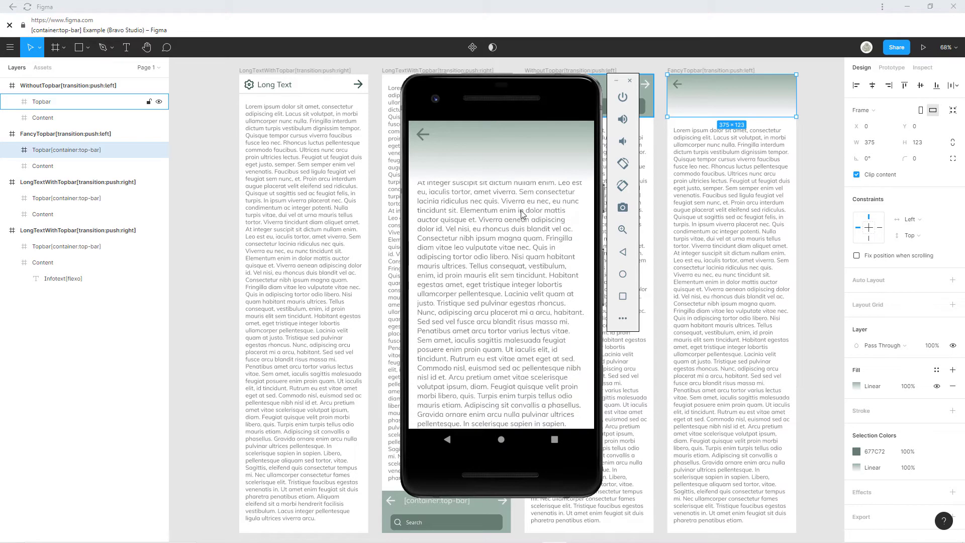
drag(421, 97, 0, 109)
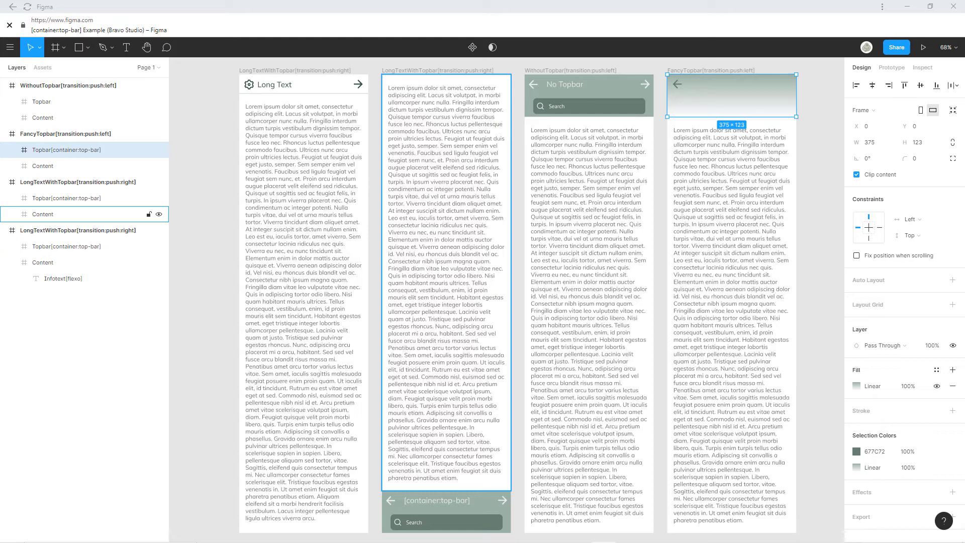
click(85, 197)
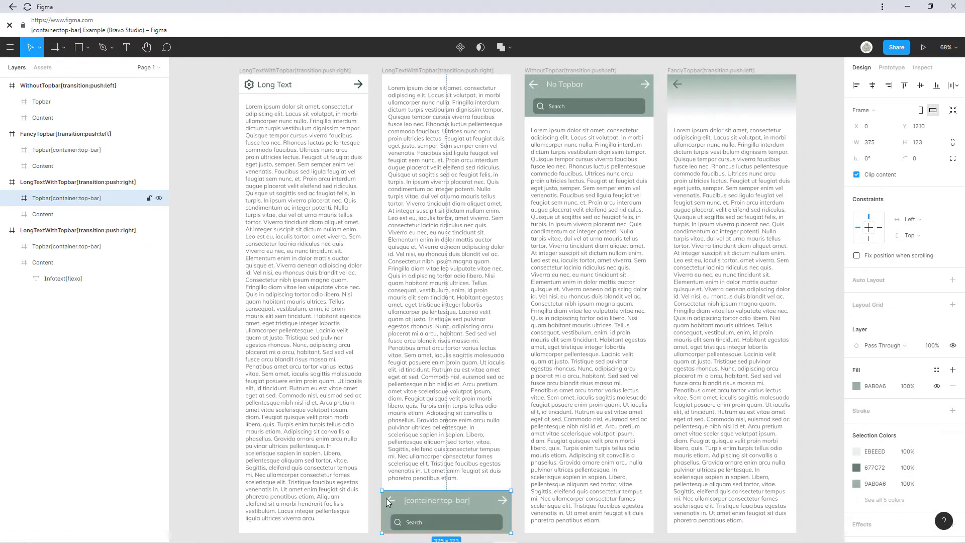
ctrl+scroll(506, 501, up, 10)
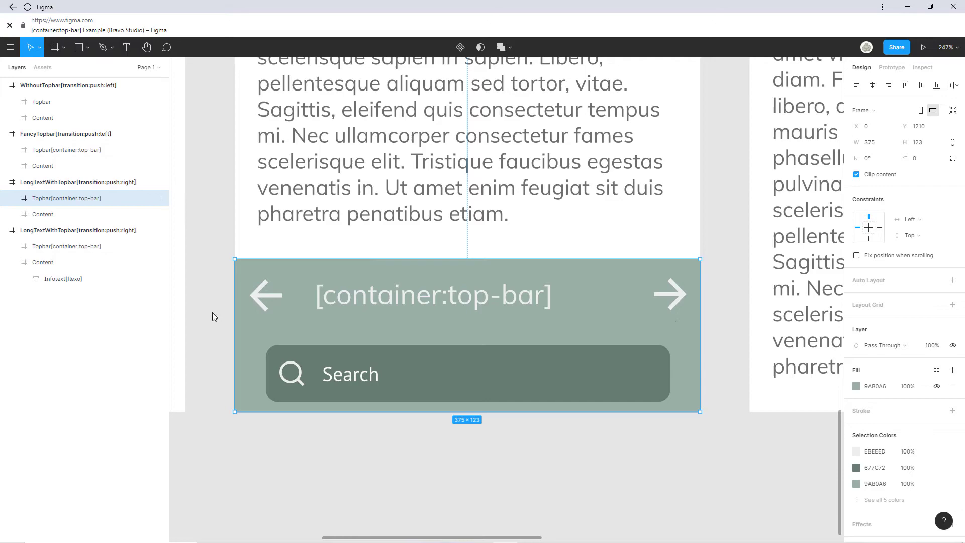
ctrl+scroll(280, 311, down, 7)
ctrl+scroll(279, 316, down, 8)
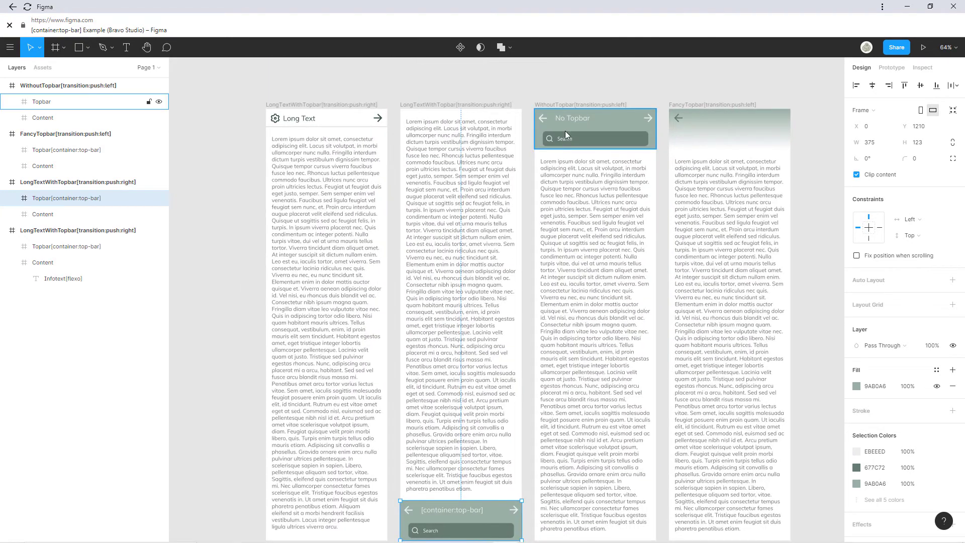
drag(478, 263, 443, 231)
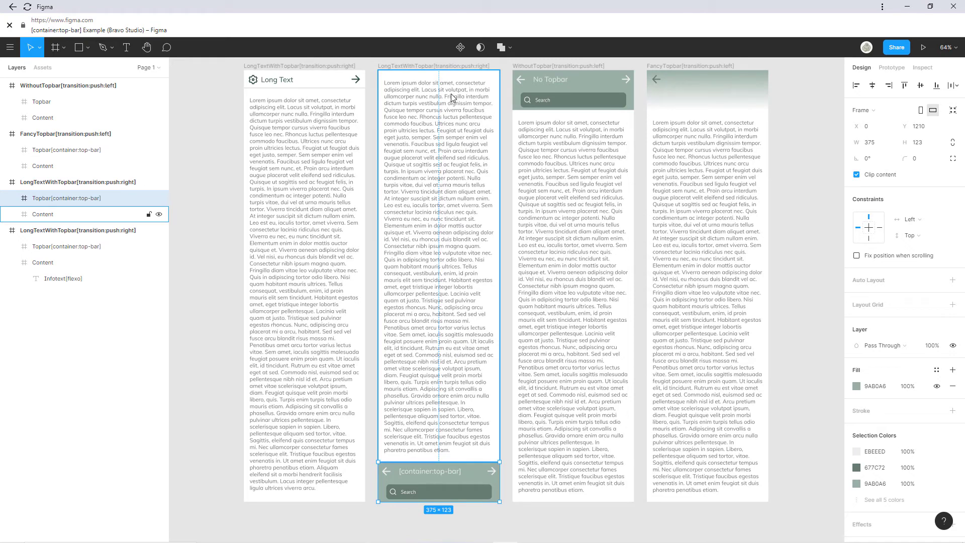
click(358, 83)
Step: In Prototype mode, drag a connection from the Long Text top bar toward another screen
click(890, 68)
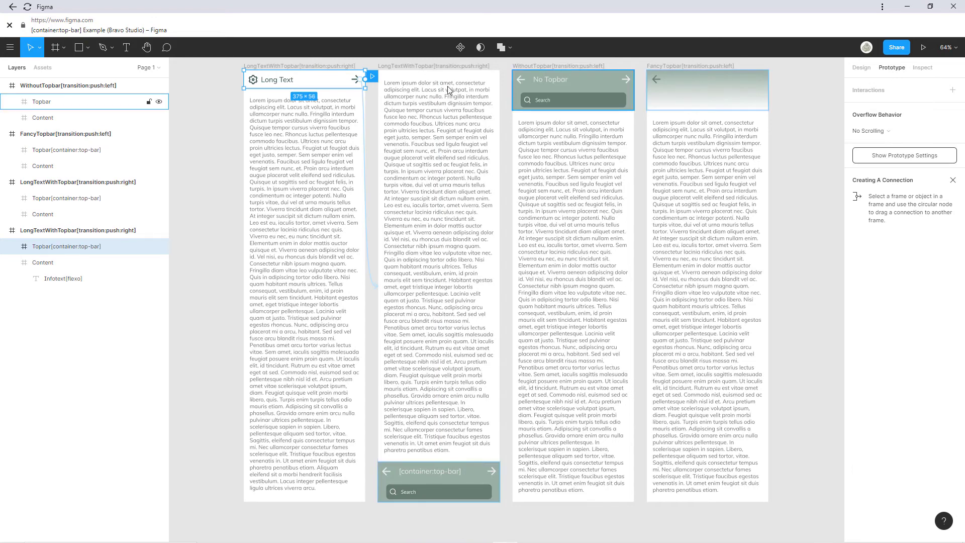
drag(363, 80, 691, 73)
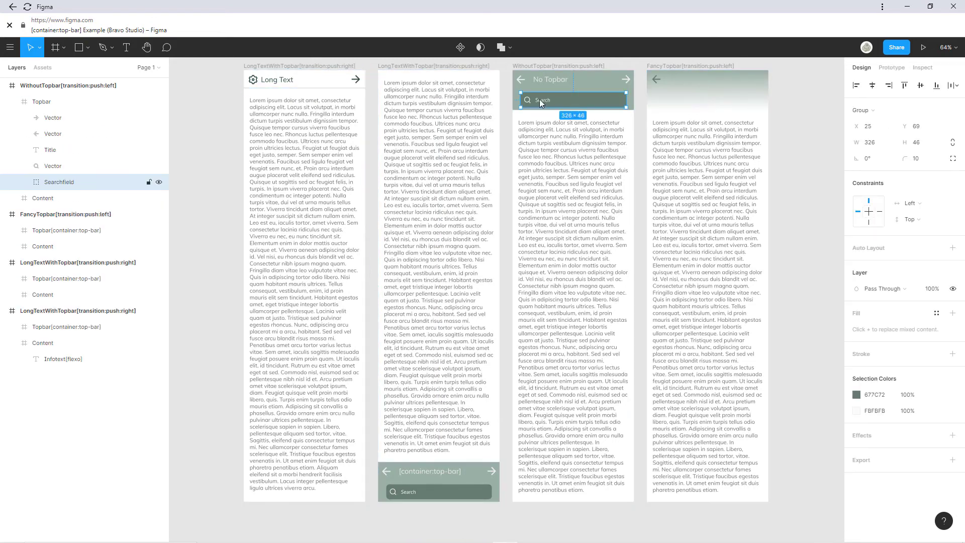